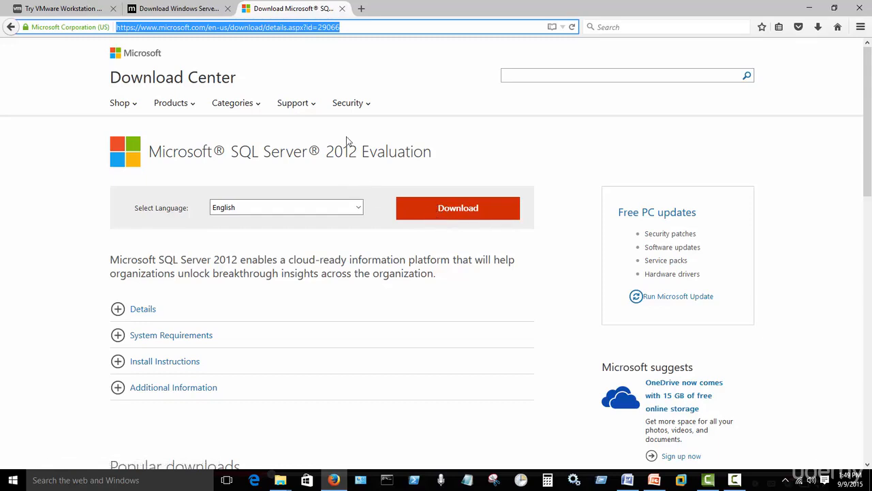
- Minimize the browser, the presentation and the file folder window, and switch to VMware Workstation
{"action": "left_click", "coordinate": [73, 15]}
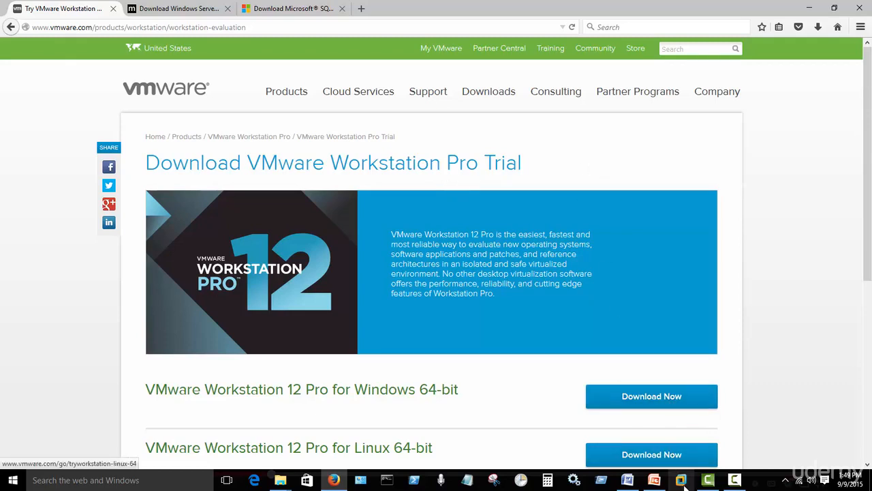
{"action": "left_click", "coordinate": [809, 8]}
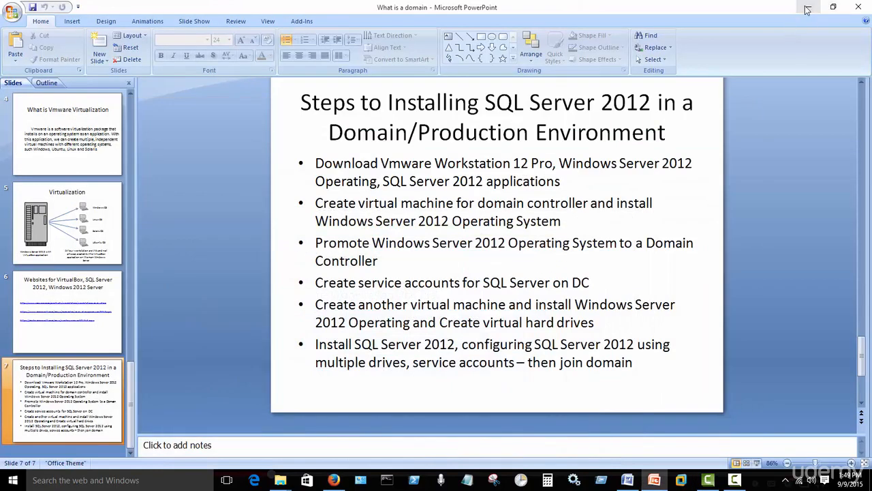
{"action": "left_click", "coordinate": [806, 9]}
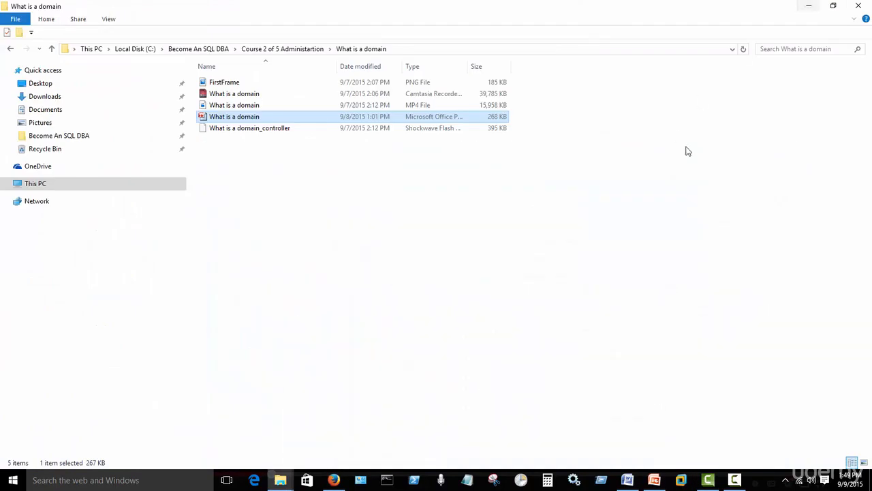
{"action": "left_click", "coordinate": [807, 6]}
{"action": "left_click", "coordinate": [806, 7]}
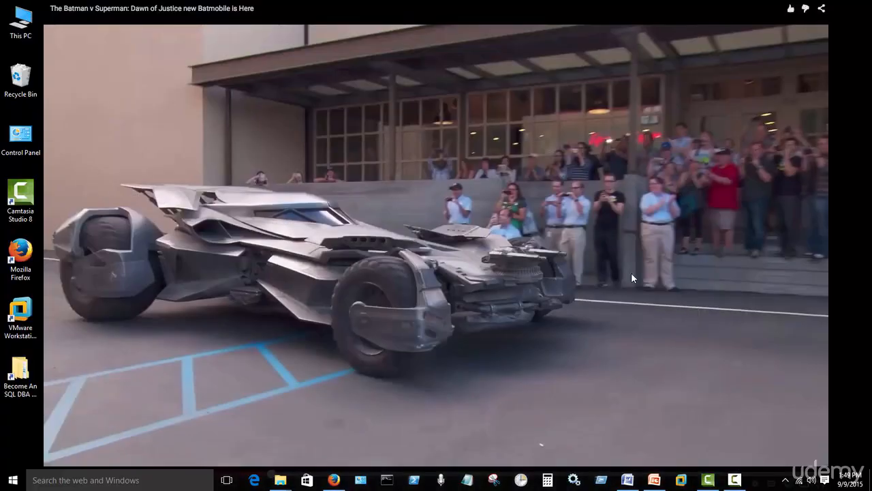
{"action": "left_click", "coordinate": [681, 481]}
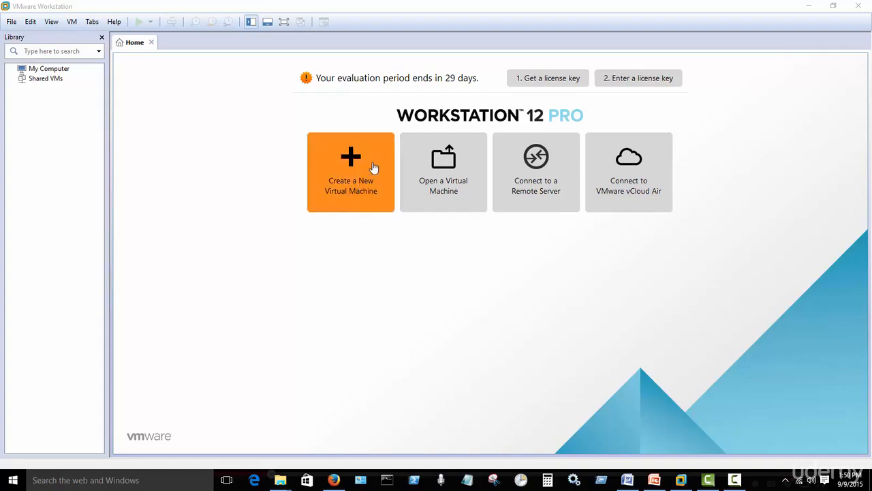
- Start a new virtual machine with the Typical configuration, using the Win_Svr_Std_and_DataCtr_2012_64Bit disc image as the installer
{"action": "left_click", "coordinate": [349, 162]}
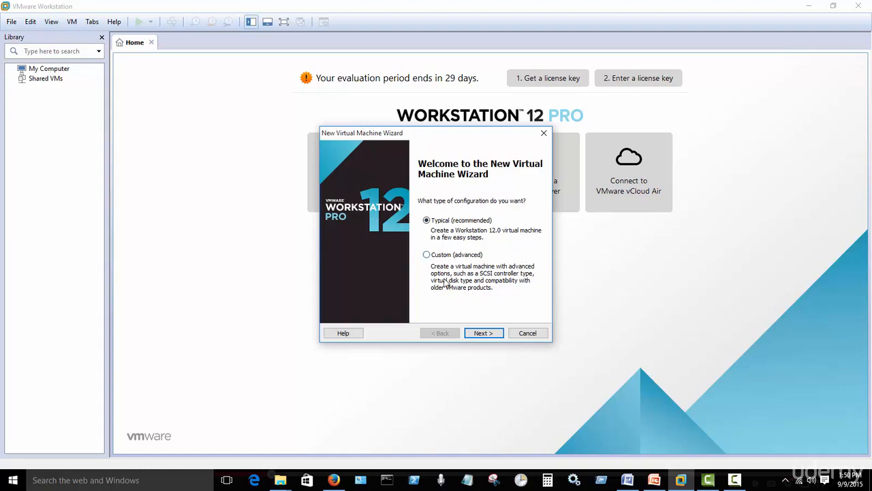
{"action": "left_click", "coordinate": [485, 333]}
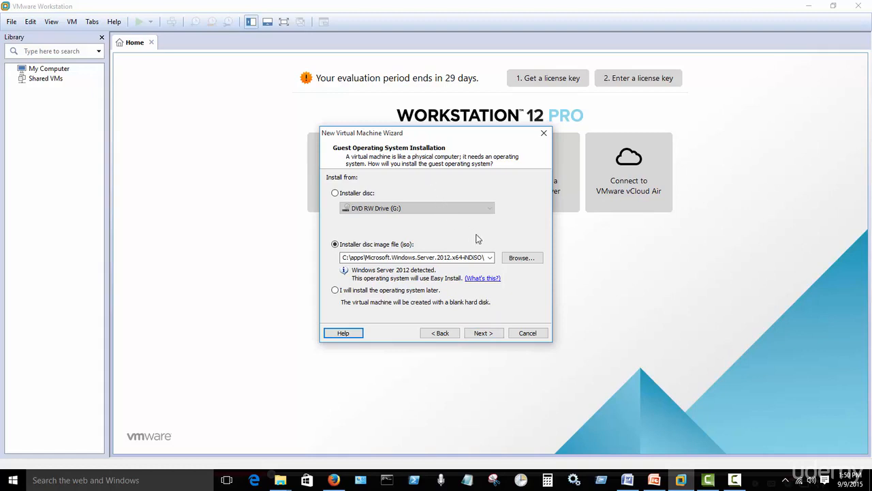
{"action": "left_click", "coordinate": [520, 260]}
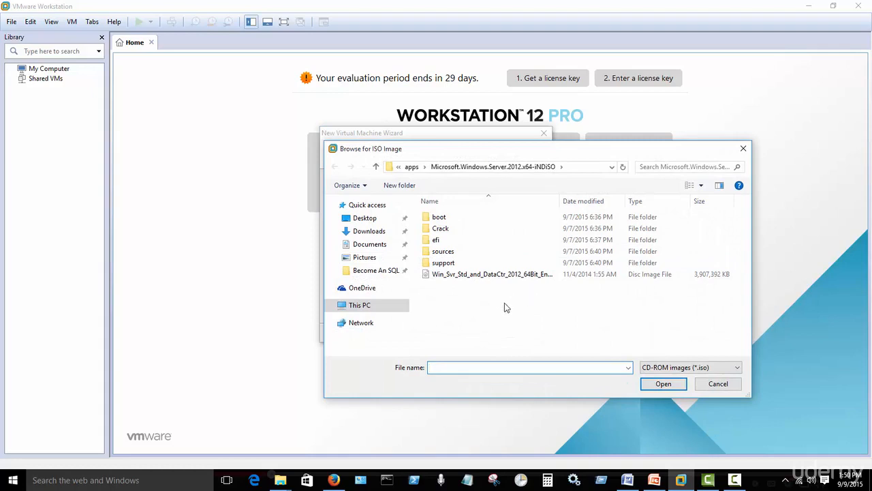
{"action": "left_click", "coordinate": [460, 275]}
{"action": "left_click", "coordinate": [663, 384]}
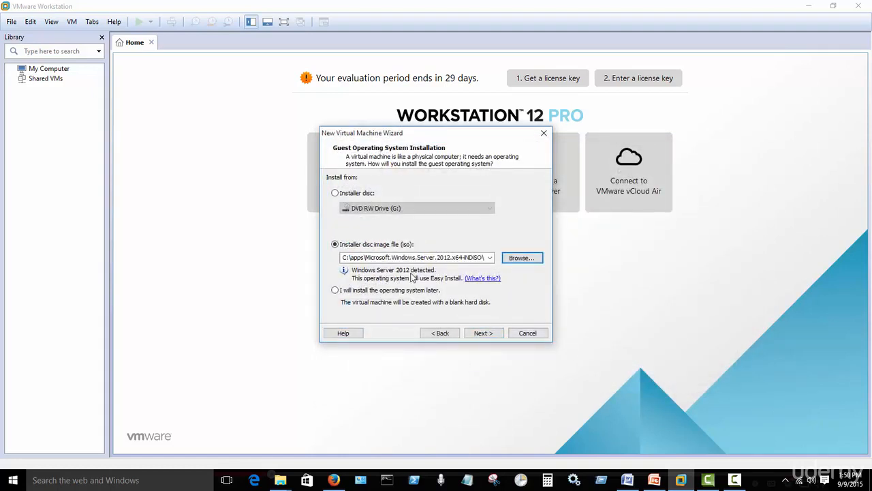
{"action": "left_click", "coordinate": [490, 336]}
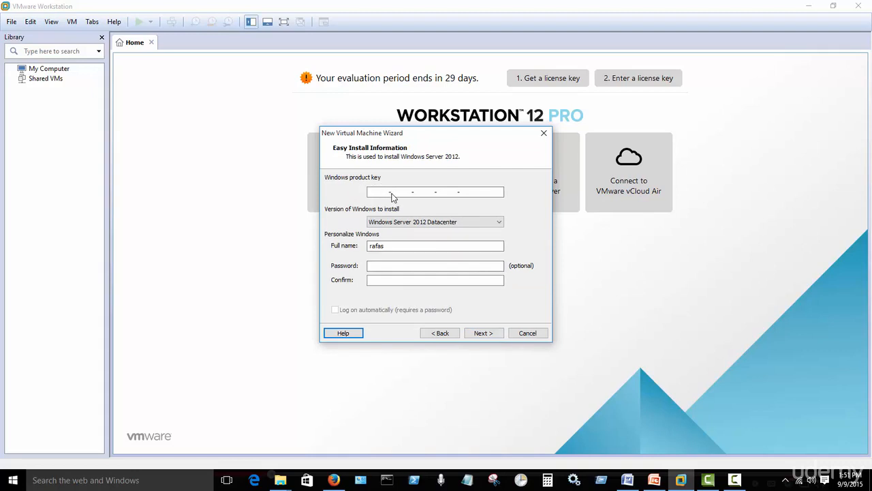
- Keep Windows Server 2012 Datacenter as the version to install and continue with the product key and password left blank
{"action": "left_click", "coordinate": [500, 224]}
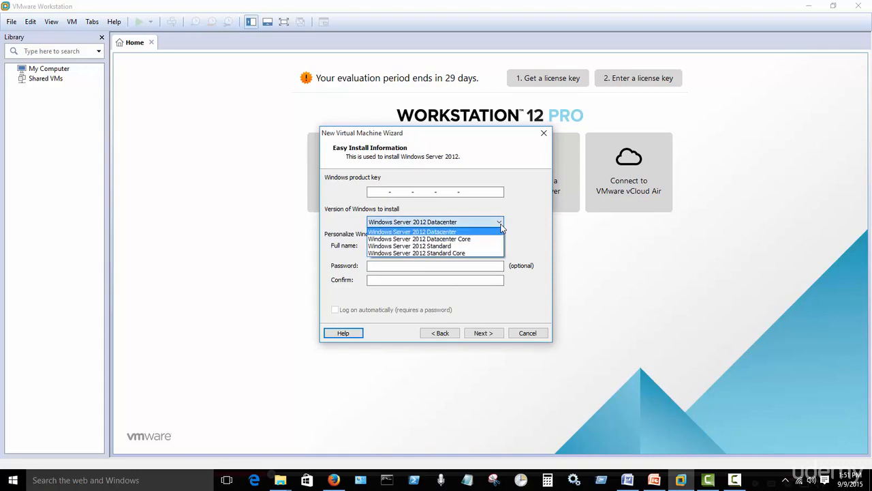
{"action": "left_click", "coordinate": [501, 226]}
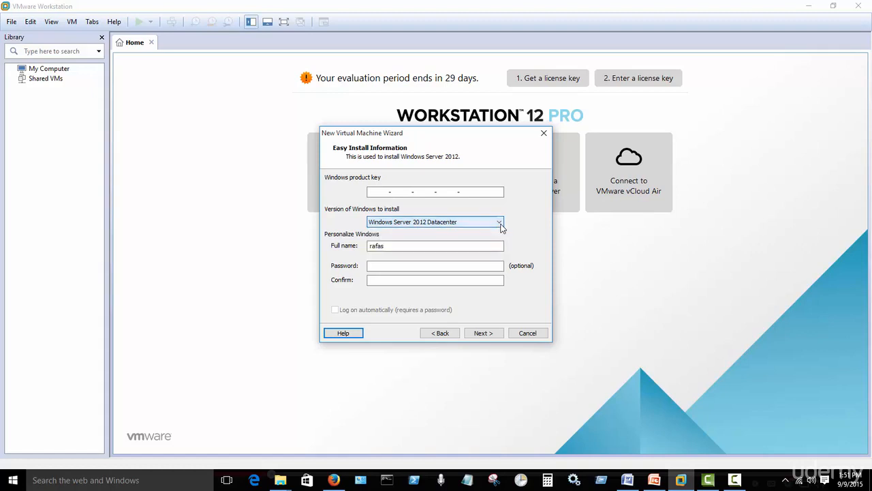
{"action": "left_click", "coordinate": [500, 223]}
{"action": "left_click", "coordinate": [500, 226]}
{"action": "left_click", "coordinate": [500, 223]}
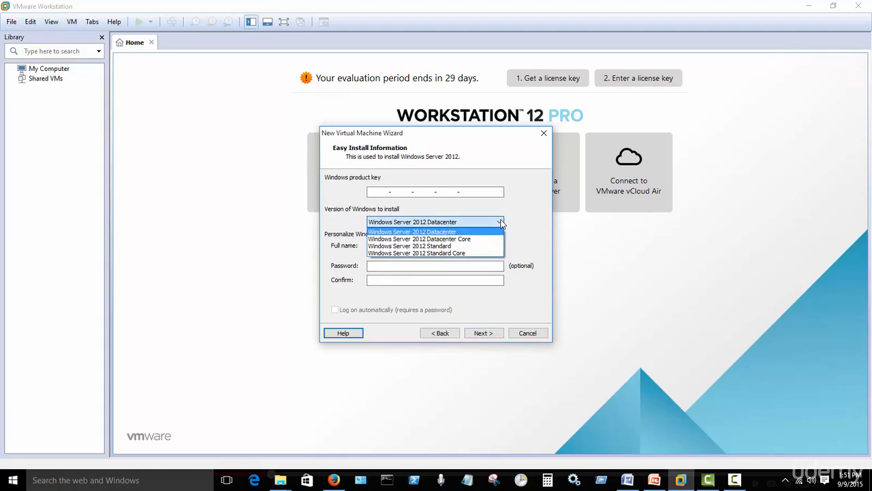
{"action": "left_click", "coordinate": [501, 225]}
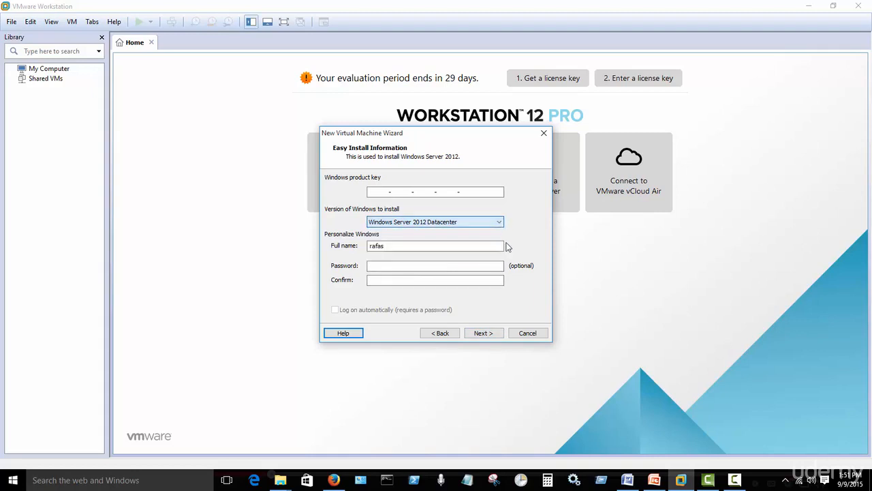
{"action": "left_click", "coordinate": [489, 335]}
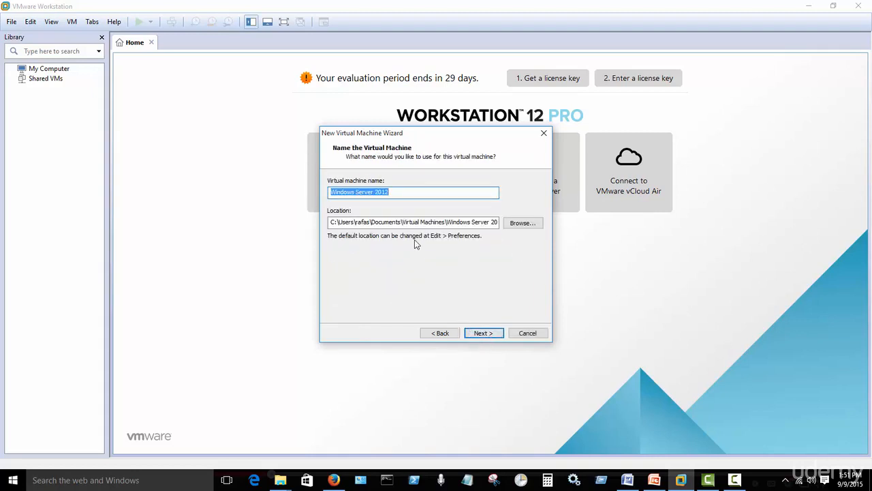
- Name the virtual machine Domain Controller and keep its default location
{"action": "left_click_drag", "start_coordinate": [399, 191], "coordinate": [245, 169]}
{"action": "type", "text": "Domain Controller"}
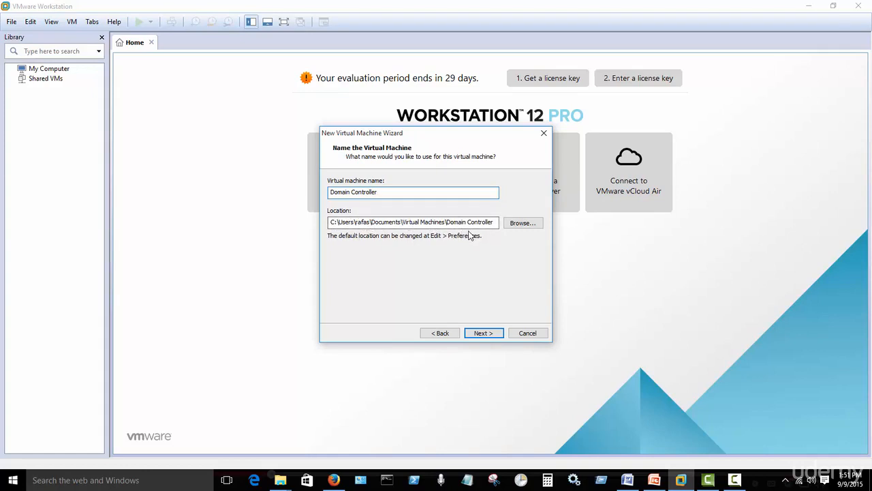
{"action": "left_click", "coordinate": [482, 332]}
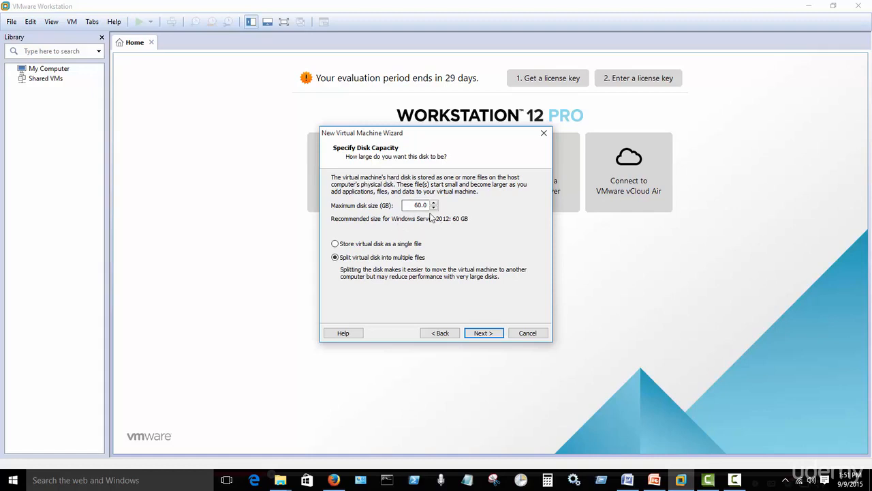
- Accept the 60 GB disk split into multiple files, create and power on the virtual machine, and dismiss the removable devices hint
{"action": "left_click", "coordinate": [483, 333]}
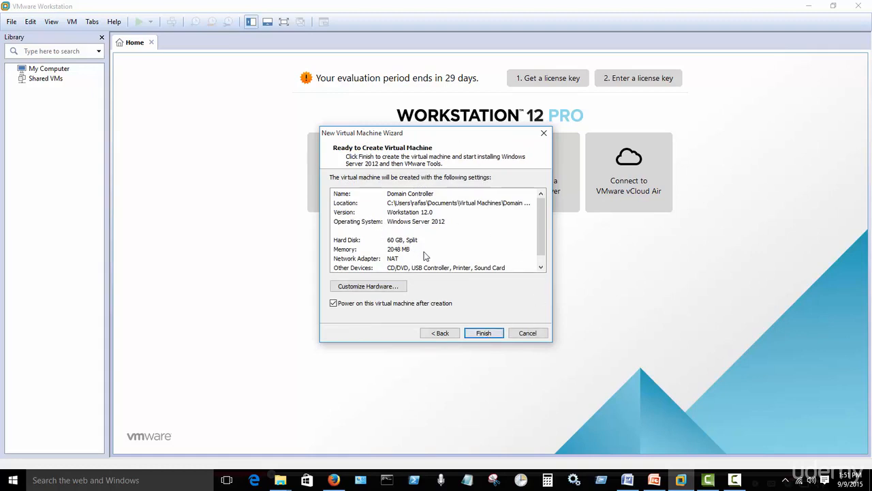
{"action": "left_click", "coordinate": [485, 334]}
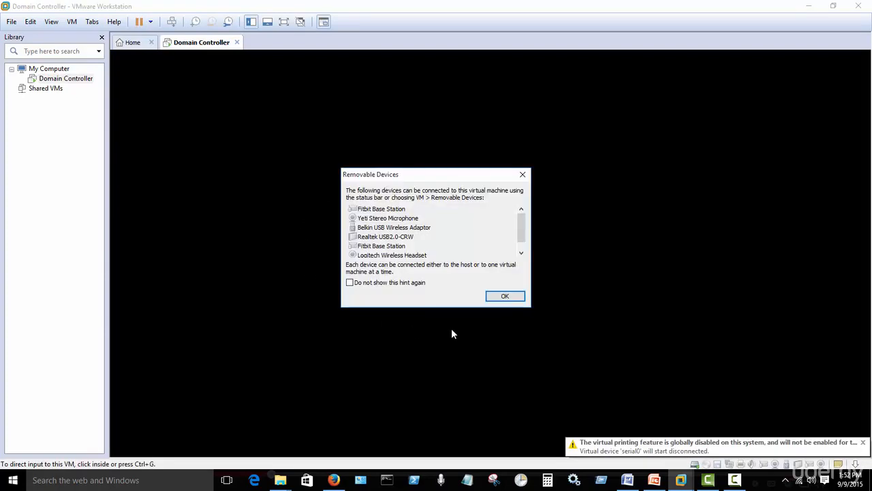
{"action": "left_click", "coordinate": [503, 296]}
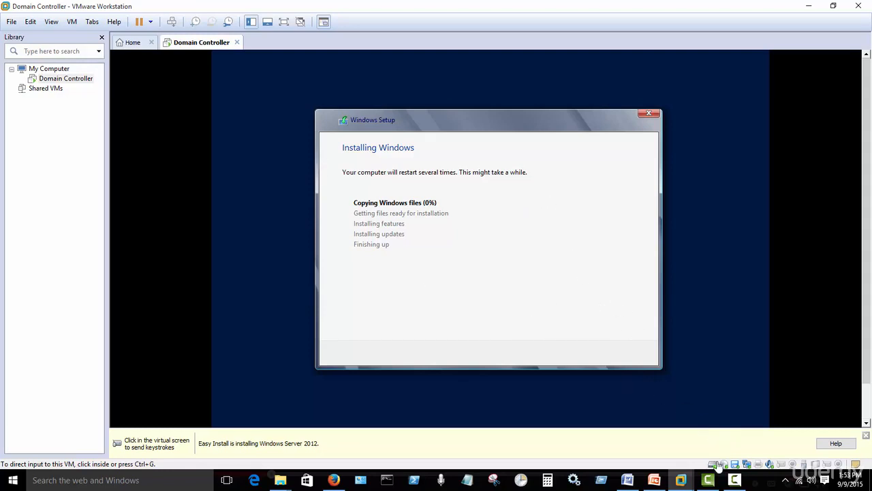
{"action": "left_click", "coordinate": [734, 479]}
{"action": "left_click", "coordinate": [819, 429]}
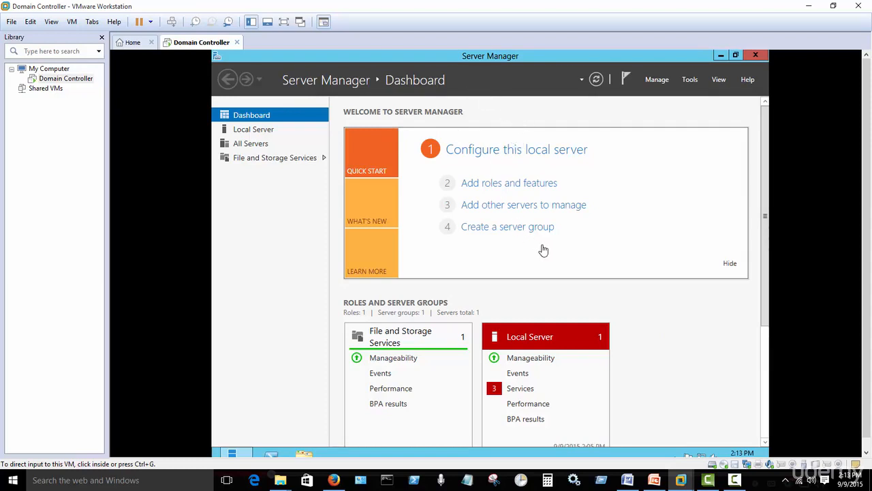
- Minimize Server Manager in the Domain Controller virtual machine and close it from there
{"action": "left_click", "coordinate": [721, 56]}
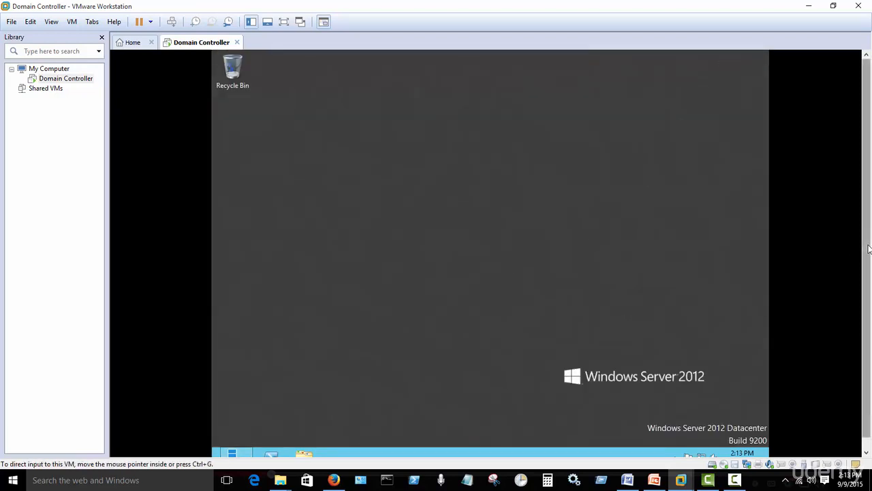
{"action": "left_click_drag", "start_coordinate": [867, 247], "coordinate": [868, 269]}
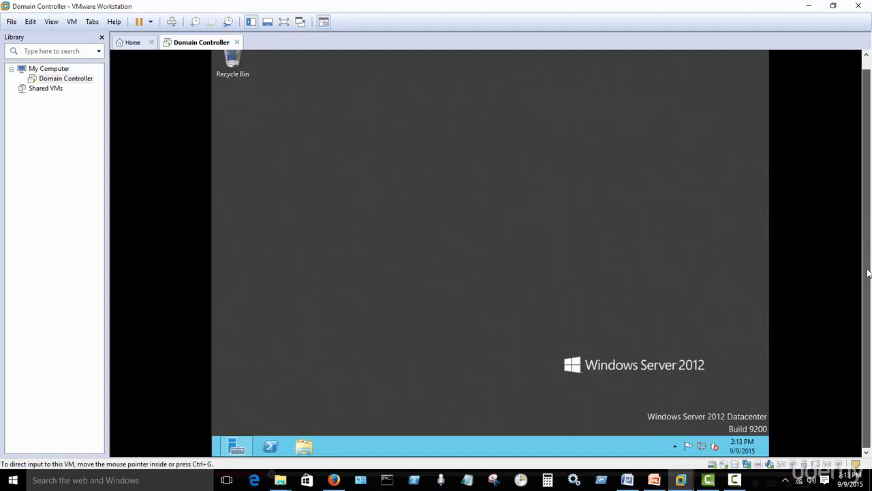
{"action": "right_click", "coordinate": [247, 448]}
{"action": "left_click", "coordinate": [259, 414]}
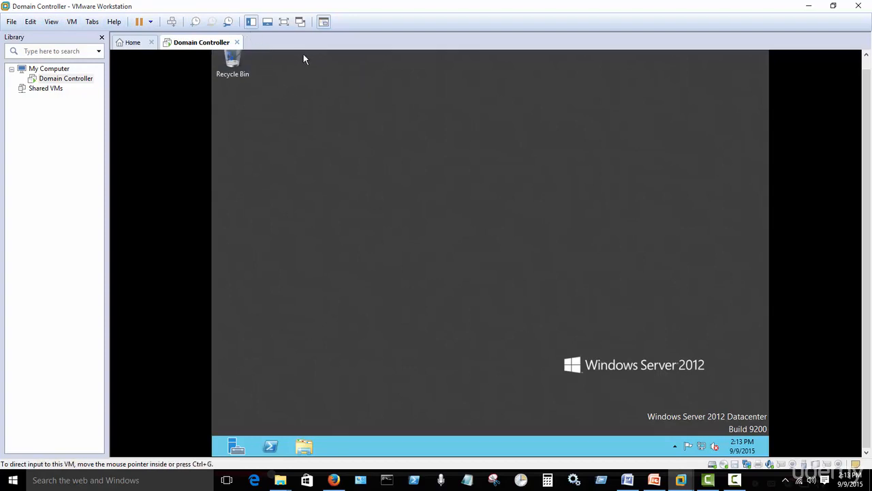
- Show the virtual machine in full screen and return to windowed view, and hide and restore the library sidebar twice
{"action": "left_click", "coordinate": [284, 26]}
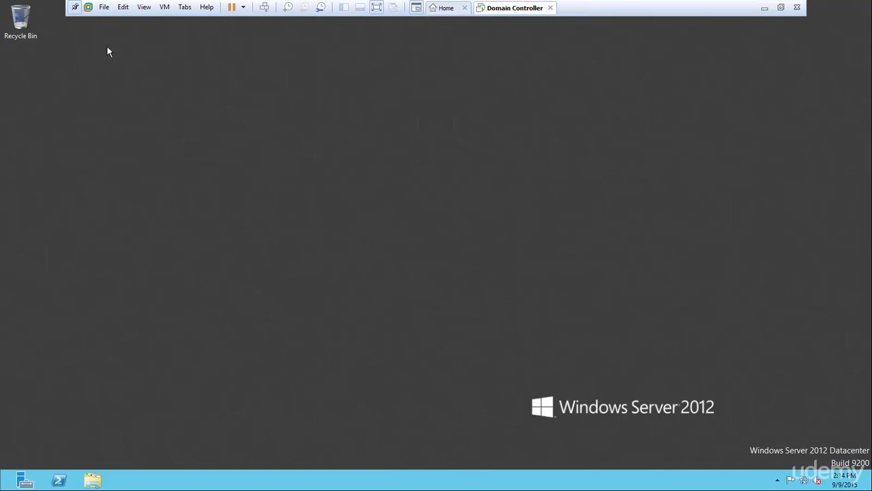
{"action": "left_click", "coordinate": [376, 8]}
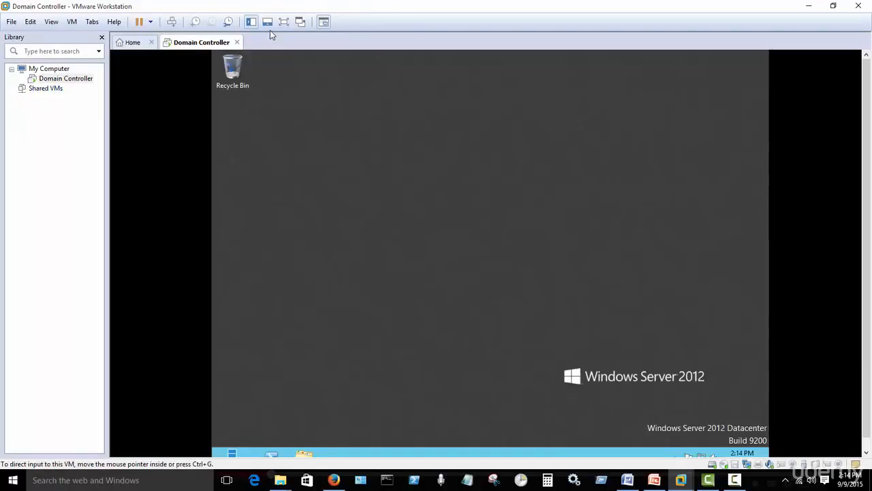
{"action": "left_click", "coordinate": [251, 22]}
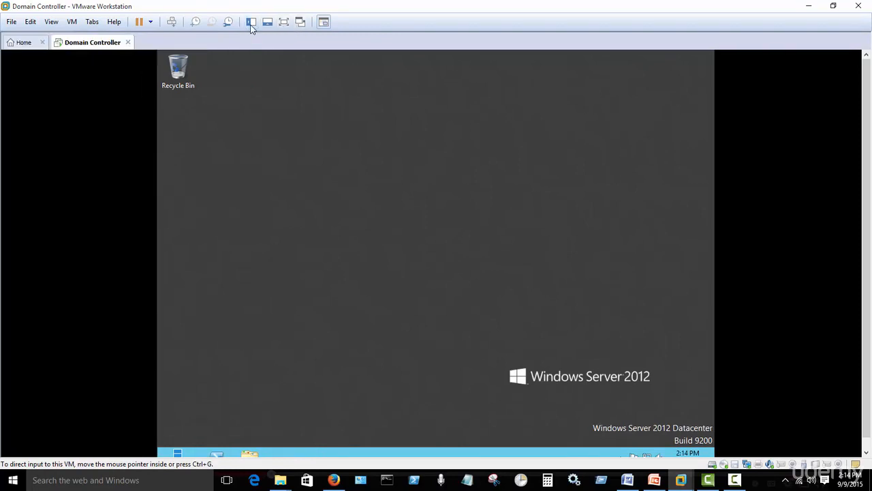
{"action": "left_click", "coordinate": [250, 22]}
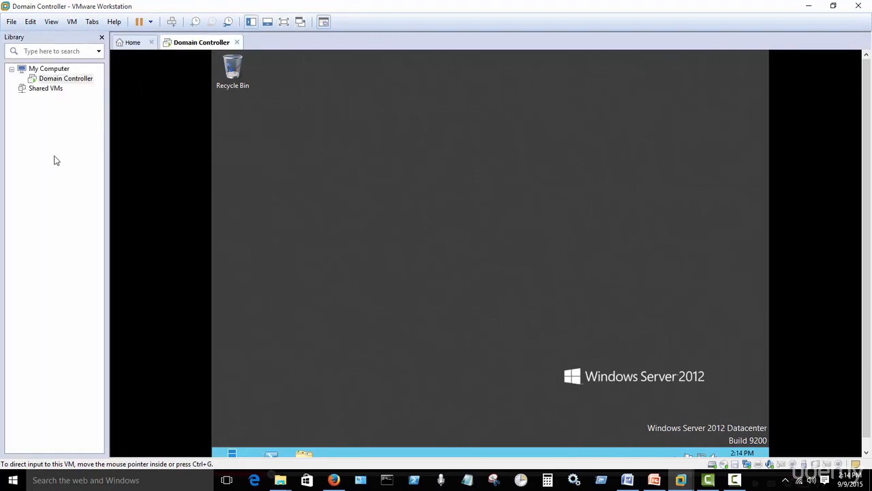
{"action": "left_click", "coordinate": [250, 22]}
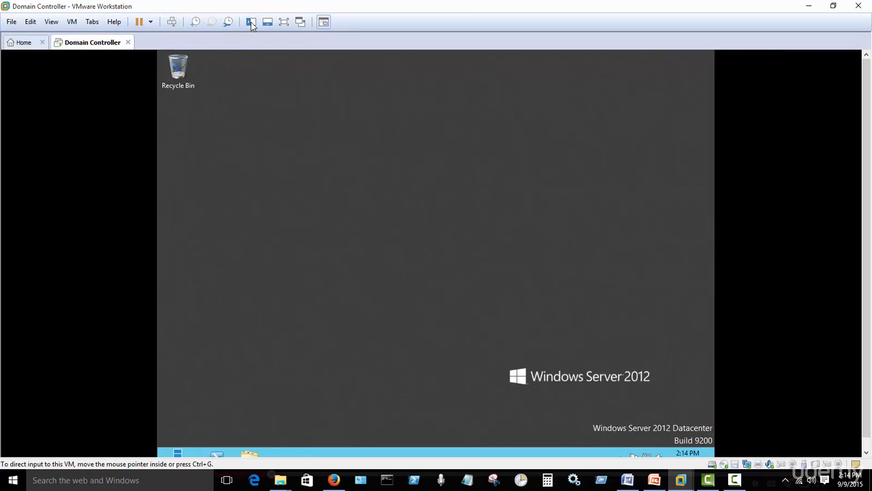
{"action": "left_click", "coordinate": [251, 23]}
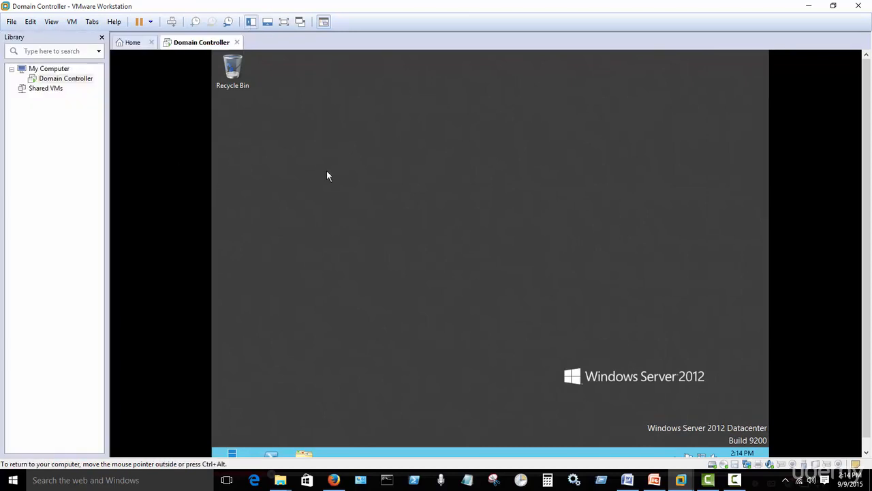
- View the Workstation Home page and return to the Domain Controller virtual machine's desktop
{"action": "left_click", "coordinate": [130, 45]}
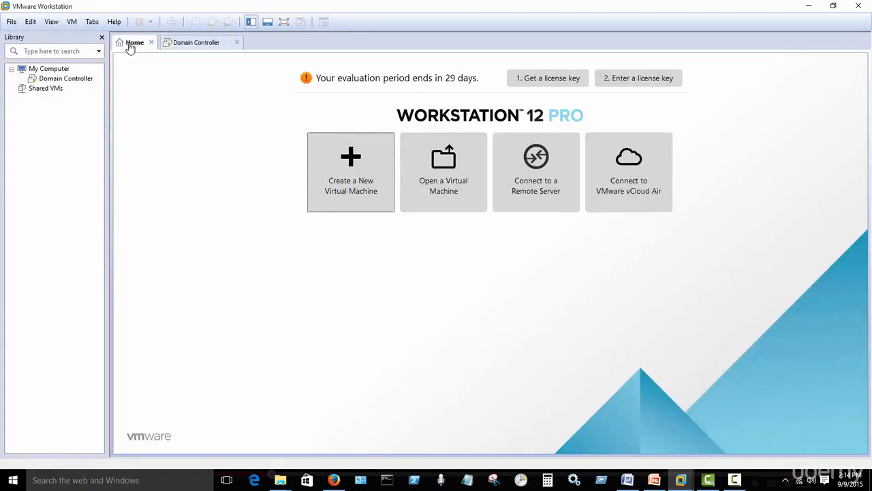
{"action": "left_click", "coordinate": [203, 45]}
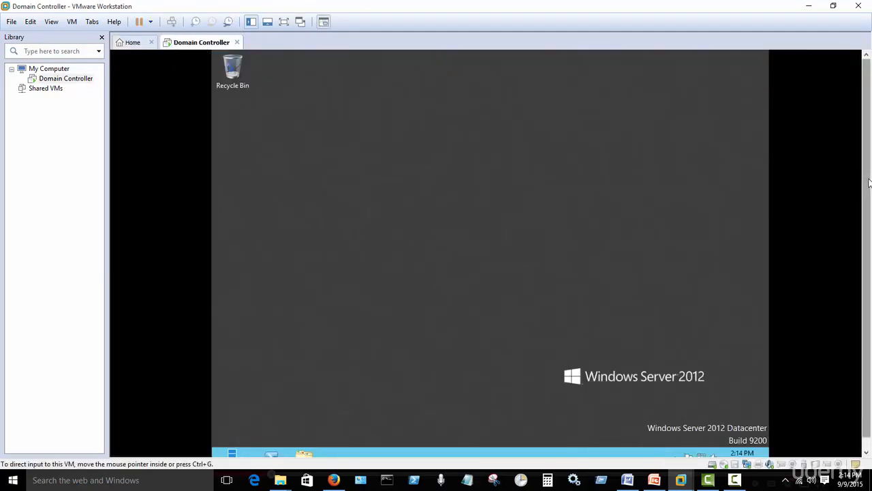
{"action": "left_click_drag", "start_coordinate": [869, 182], "coordinate": [868, 232]}
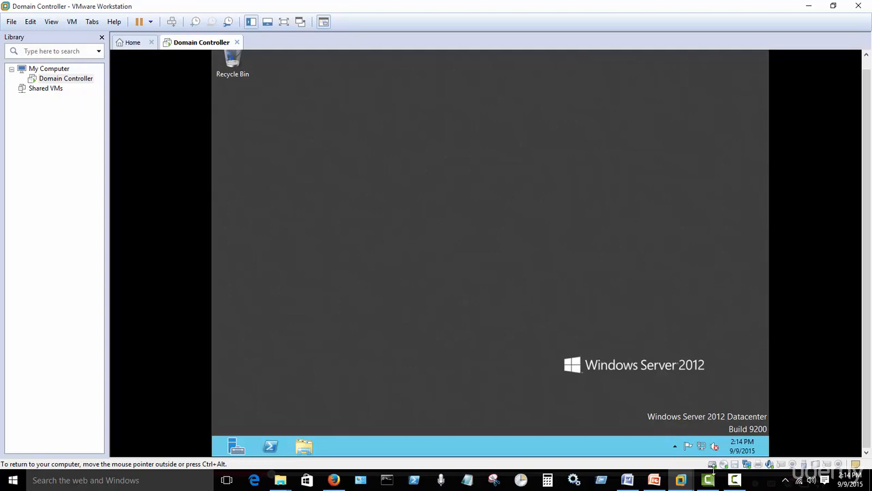
{"action": "left_click", "coordinate": [735, 480]}
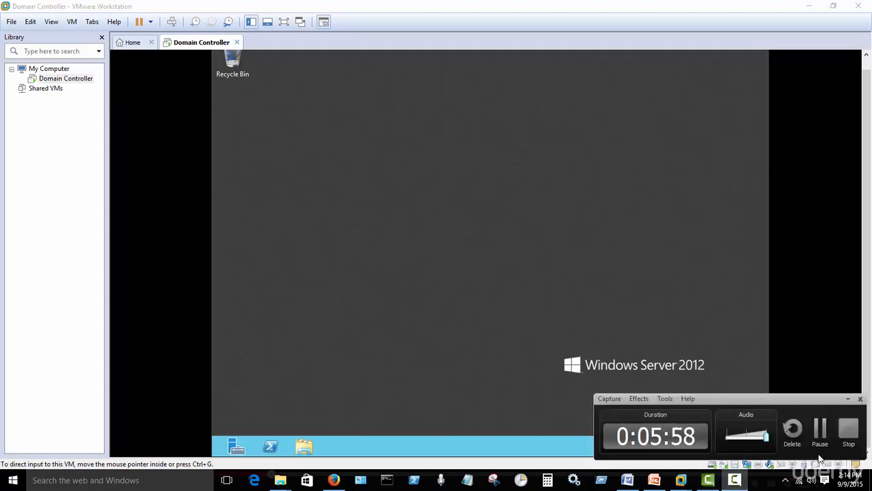